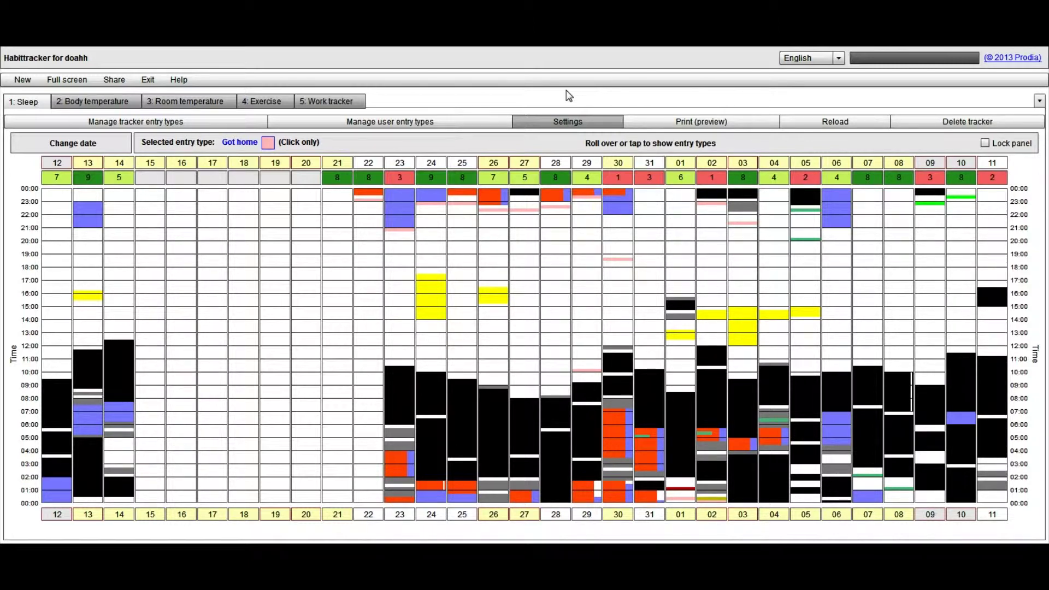
In the tracker settings, rename the Sleep tracker to the user's name followed by 'sleep'
{"action": "left_click", "coordinate": [534, 124]}
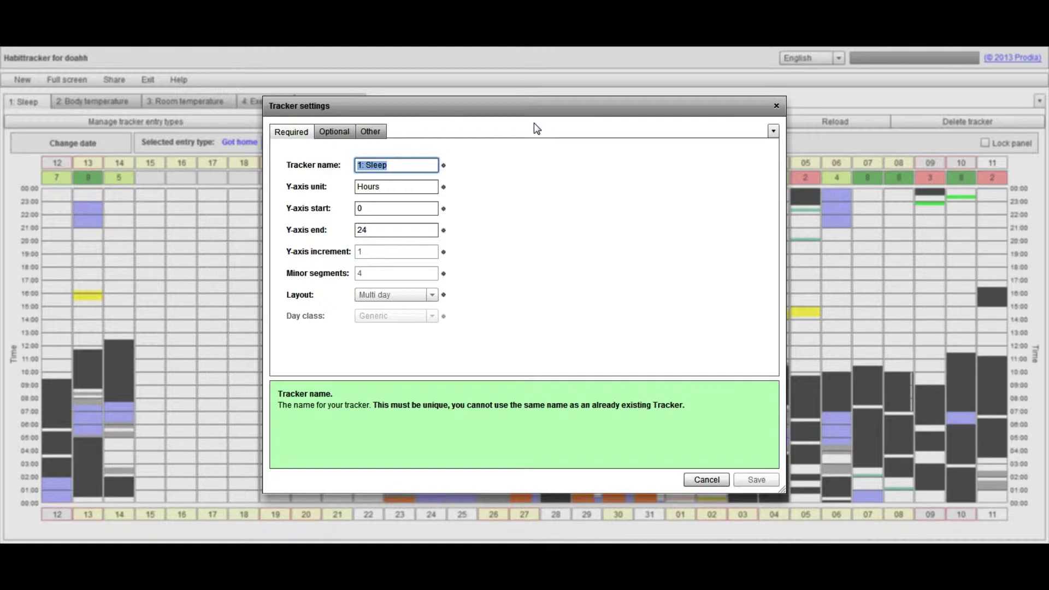
{"action": "double_click", "coordinate": [376, 165]}
{"action": "type", "text": "Doah"}
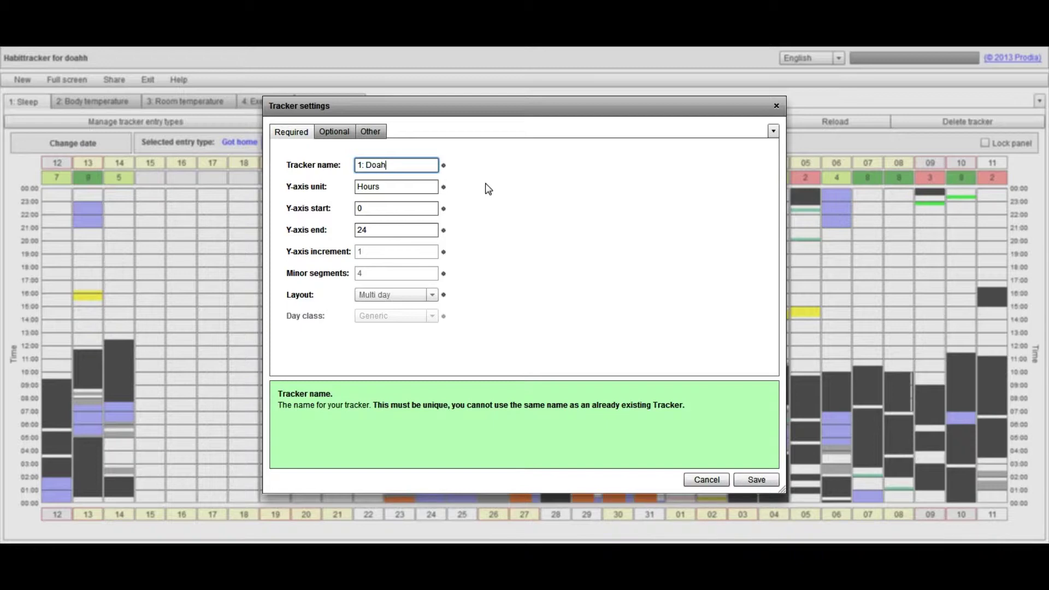
{"action": "type", "text": "h's sleep"}
{"action": "left_click", "coordinate": [336, 133]}
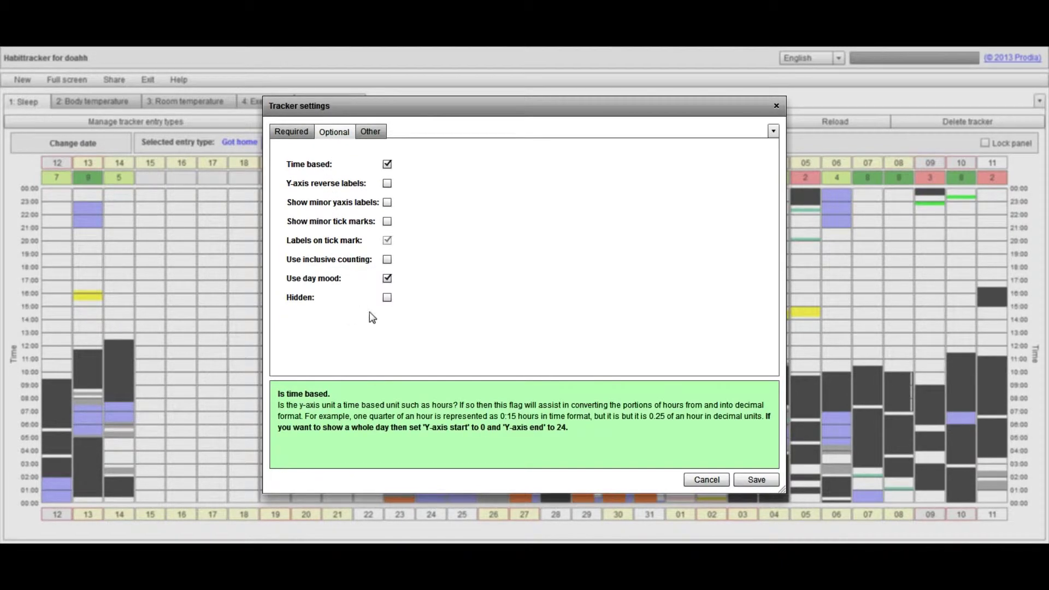
Tick Hidden so other people cannot see the tracker
{"action": "left_click", "coordinate": [387, 298]}
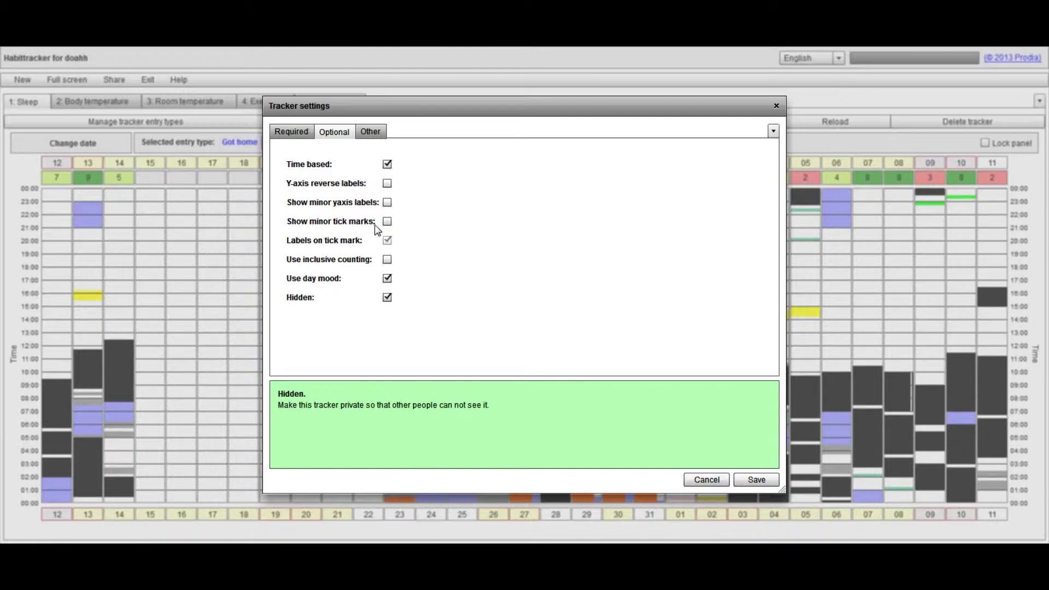
{"action": "left_click", "coordinate": [369, 133]}
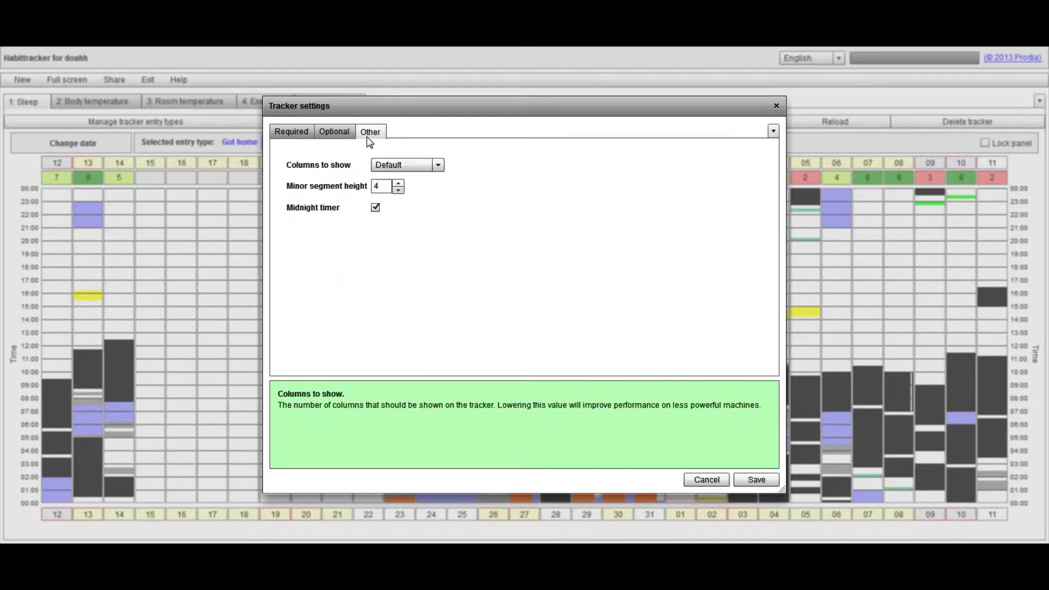
Change Columns to show from Default to 14
{"action": "left_click", "coordinate": [438, 166]}
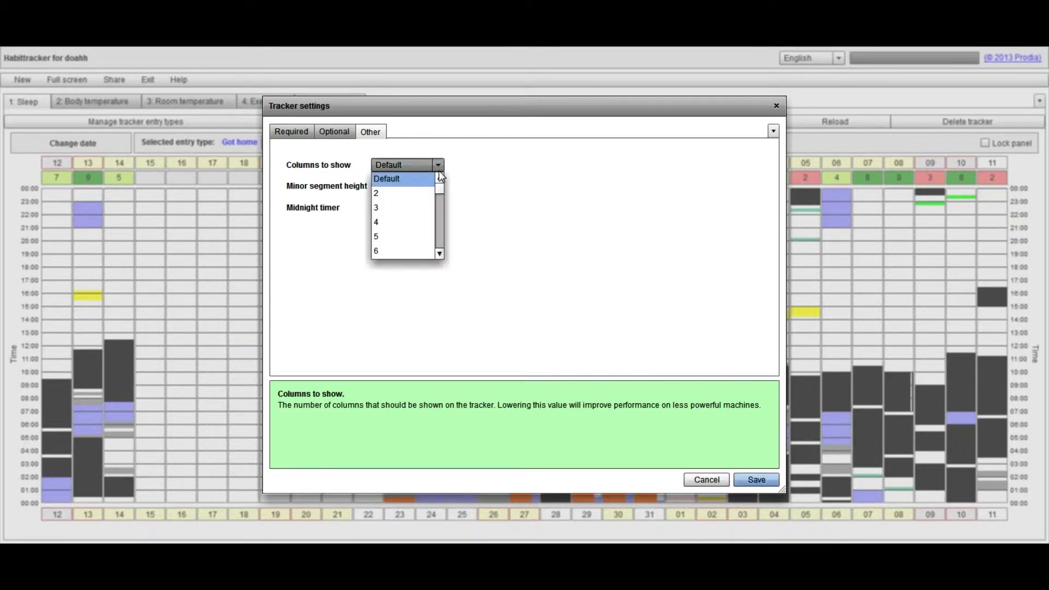
{"action": "left_click_drag", "start_coordinate": [441, 190], "coordinate": [445, 254]}
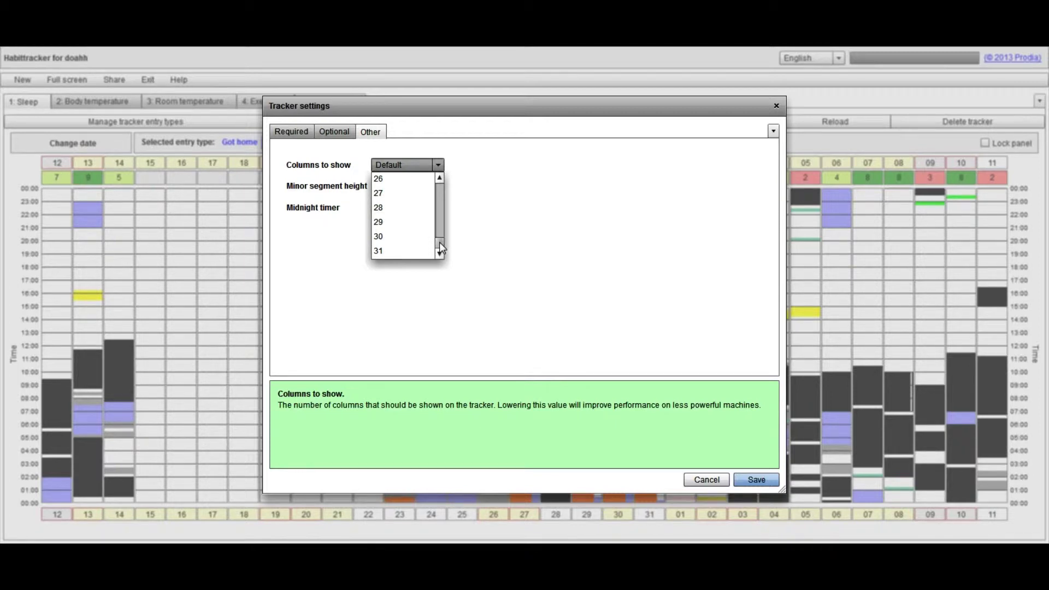
{"action": "left_click_drag", "start_coordinate": [439, 243], "coordinate": [440, 186]}
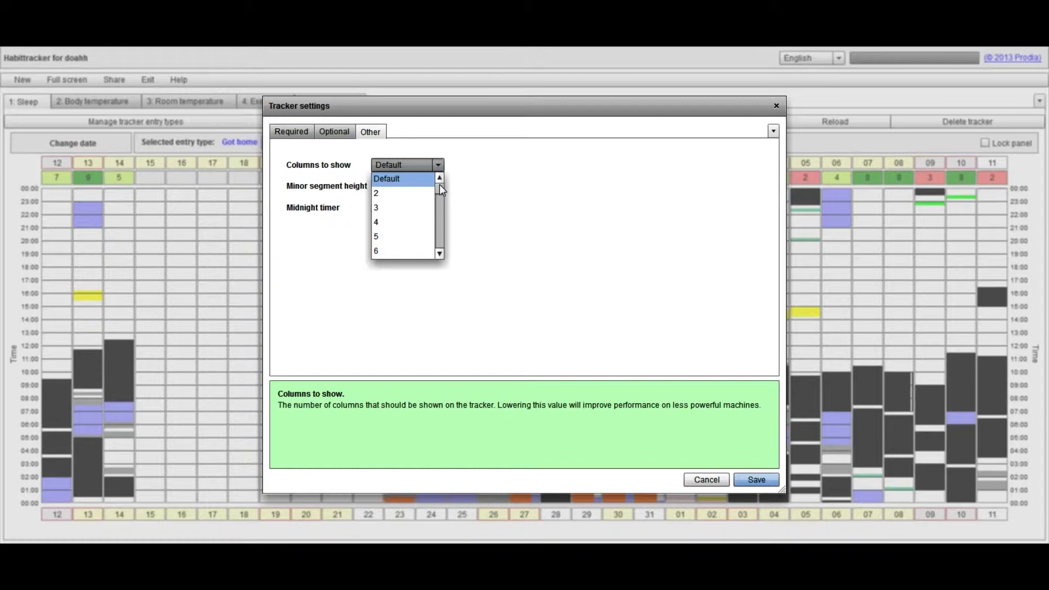
{"action": "left_click", "coordinate": [439, 254]}
{"action": "left_click", "coordinate": [440, 254]}
{"action": "left_click", "coordinate": [440, 253]}
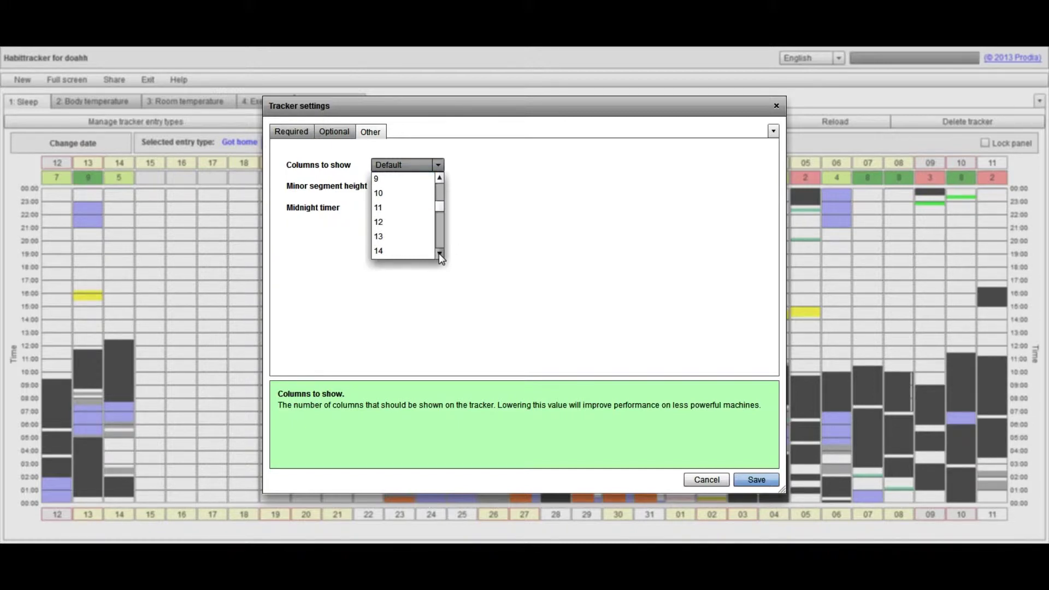
{"action": "left_click", "coordinate": [425, 251]}
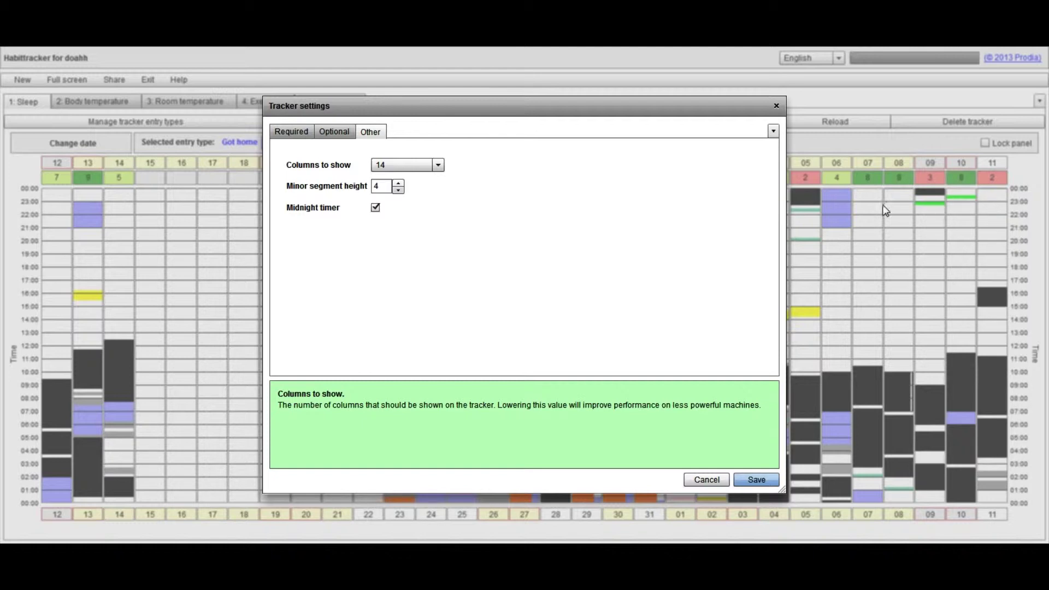
Raise the minor segment height from 4 to 20
{"action": "left_click", "coordinate": [400, 189]}
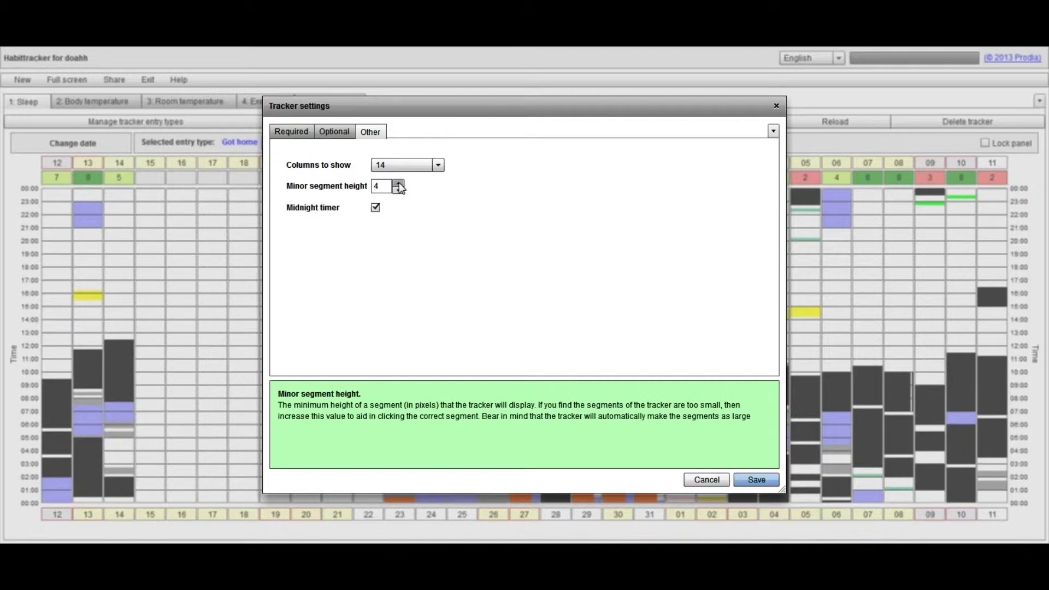
{"action": "left_click", "coordinate": [398, 184]}
{"action": "left_click", "coordinate": [399, 184]}
{"action": "left_click", "coordinate": [398, 184]}
{"action": "left_click", "coordinate": [399, 184]}
{"action": "left_click", "coordinate": [399, 184]}
{"action": "left_click", "coordinate": [398, 184]}
{"action": "left_click", "coordinate": [399, 184]}
{"action": "left_click", "coordinate": [398, 184]}
{"action": "left_click", "coordinate": [399, 184]}
{"action": "left_click", "coordinate": [399, 184]}
{"action": "left_click", "coordinate": [398, 184]}
Save the tracker settings and scroll the grid back to the earlier hours
{"action": "left_click", "coordinate": [774, 481]}
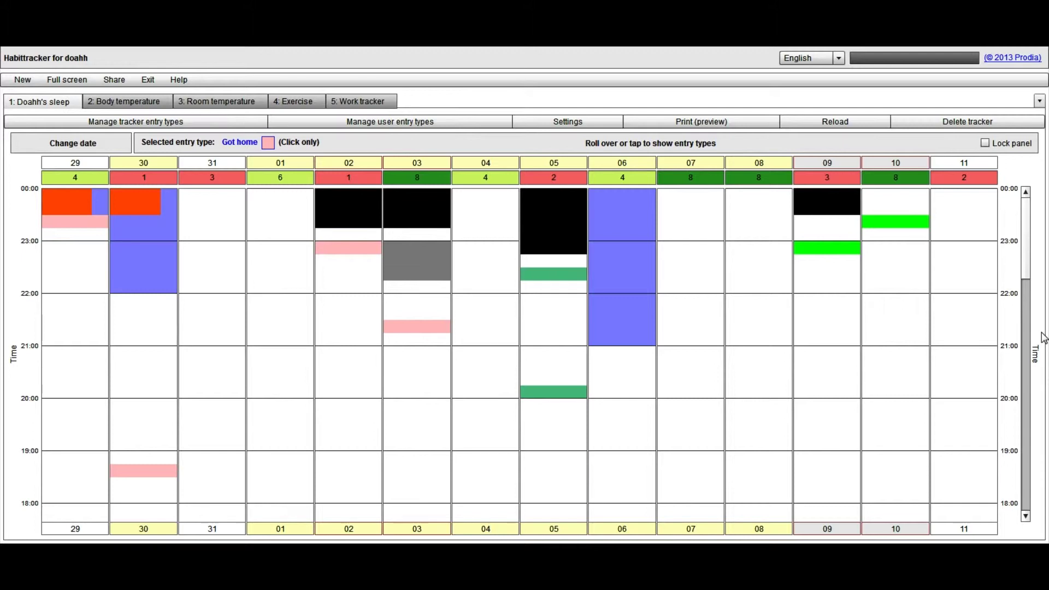
{"action": "mouse_move", "coordinate": [1030, 265]}
{"action": "left_mouse_down"}
{"action": "mouse_move", "coordinate": [1031, 497]}
{"action": "mouse_move", "coordinate": [1028, 261]}
{"action": "left_mouse_up"}
Add a 1.5-hour Sleep (home) entry on day 11 from 20:00 to 21:30
{"action": "mouse_move", "coordinate": [969, 268]}
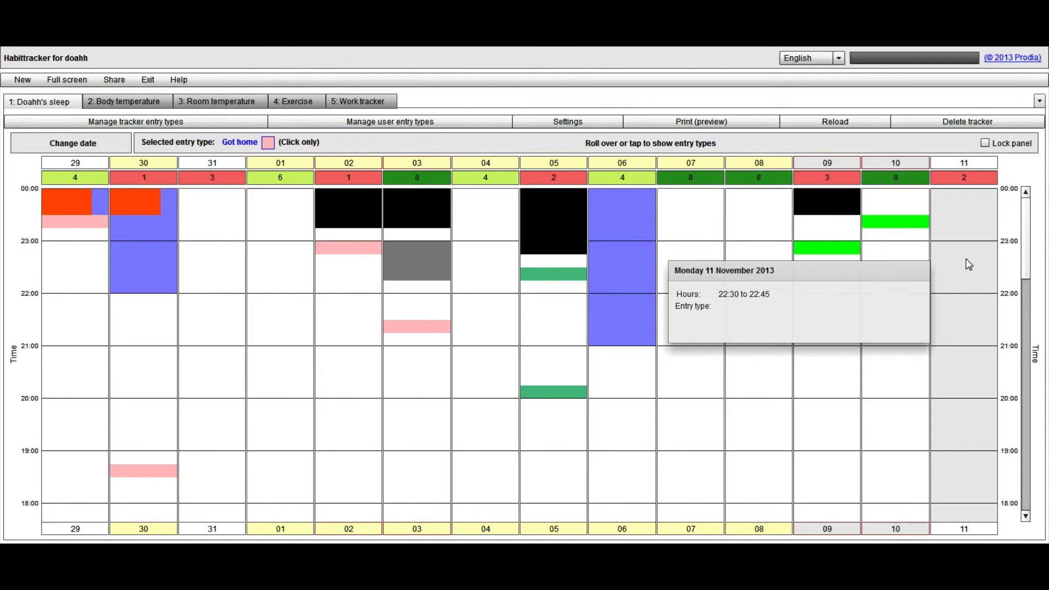
{"action": "mouse_move", "coordinate": [689, 145]}
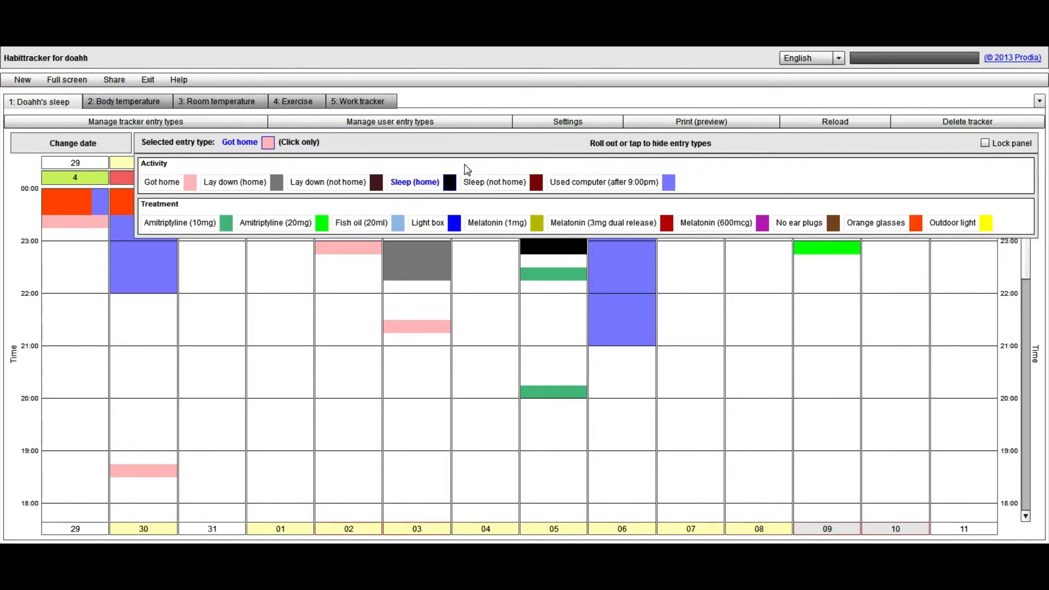
{"action": "left_click", "coordinate": [419, 181]}
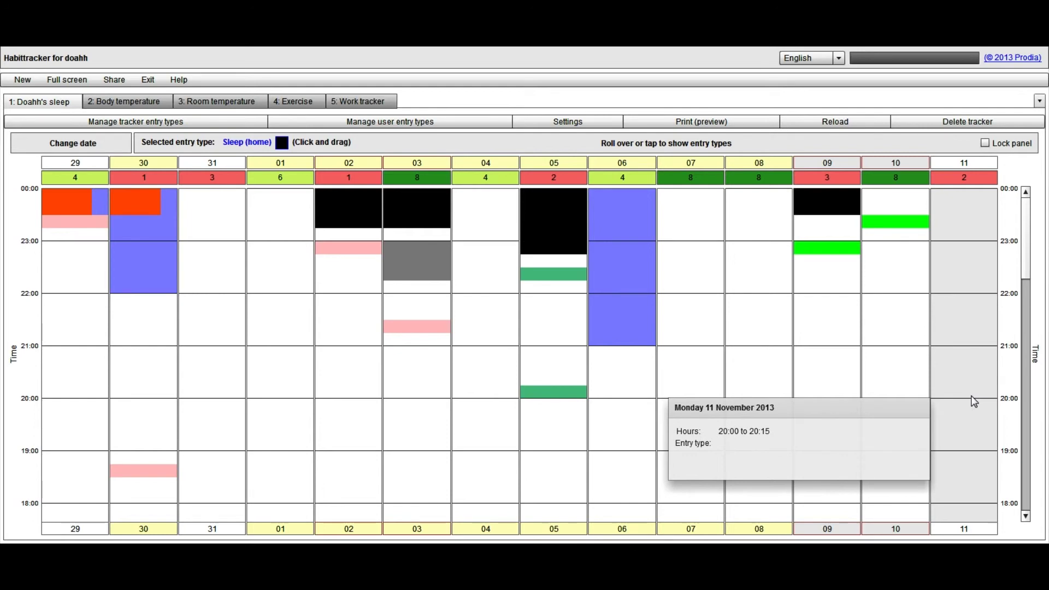
{"action": "left_click_drag", "start_coordinate": [975, 401], "coordinate": [966, 331]}
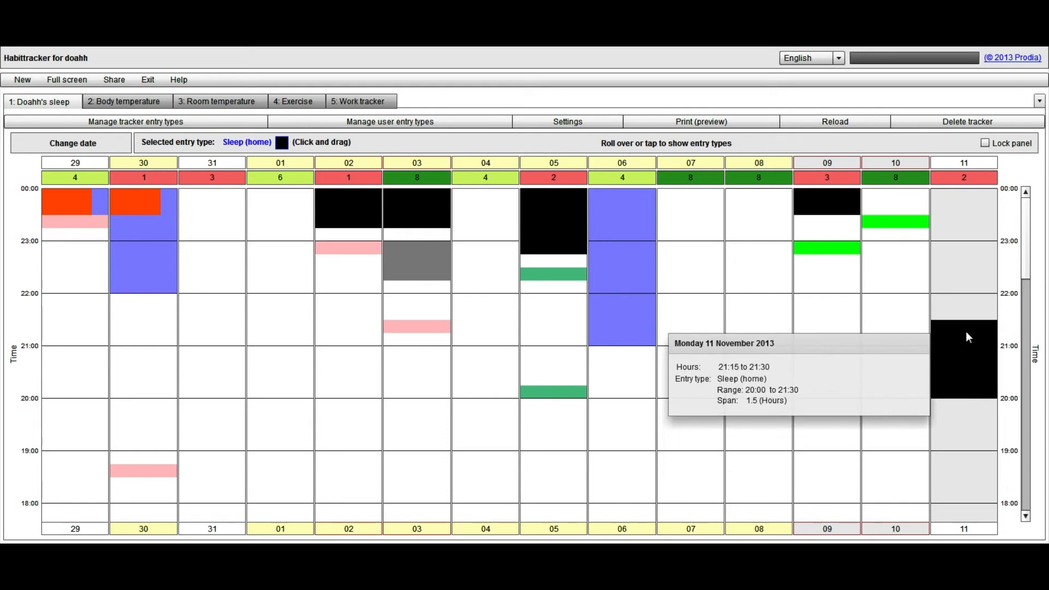
{"action": "left_click_drag", "start_coordinate": [966, 331], "coordinate": [966, 331]}
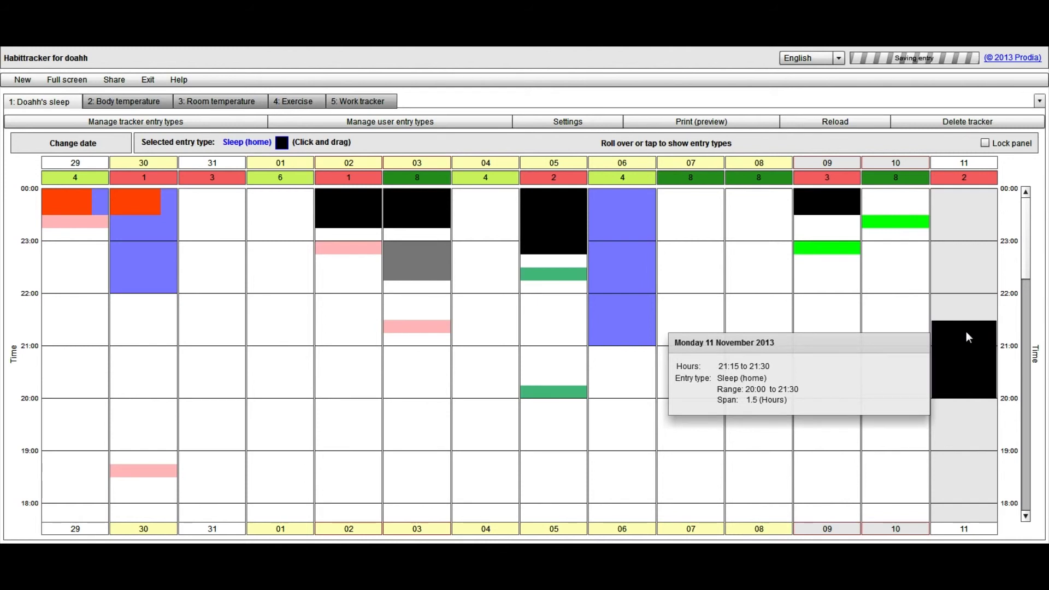